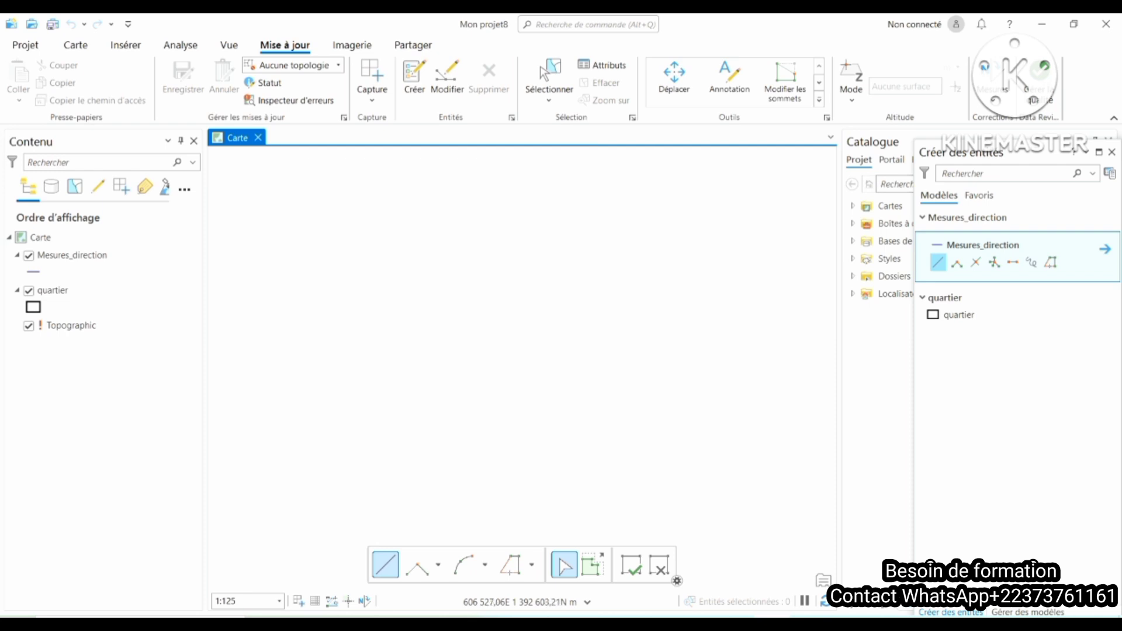
# Start a Mesures_direction line in the lower middle of the map and bring up the compass bearing diagram in Photos for reference.
pyautogui.click(457, 451)
pyautogui.moveTo(663, 624)
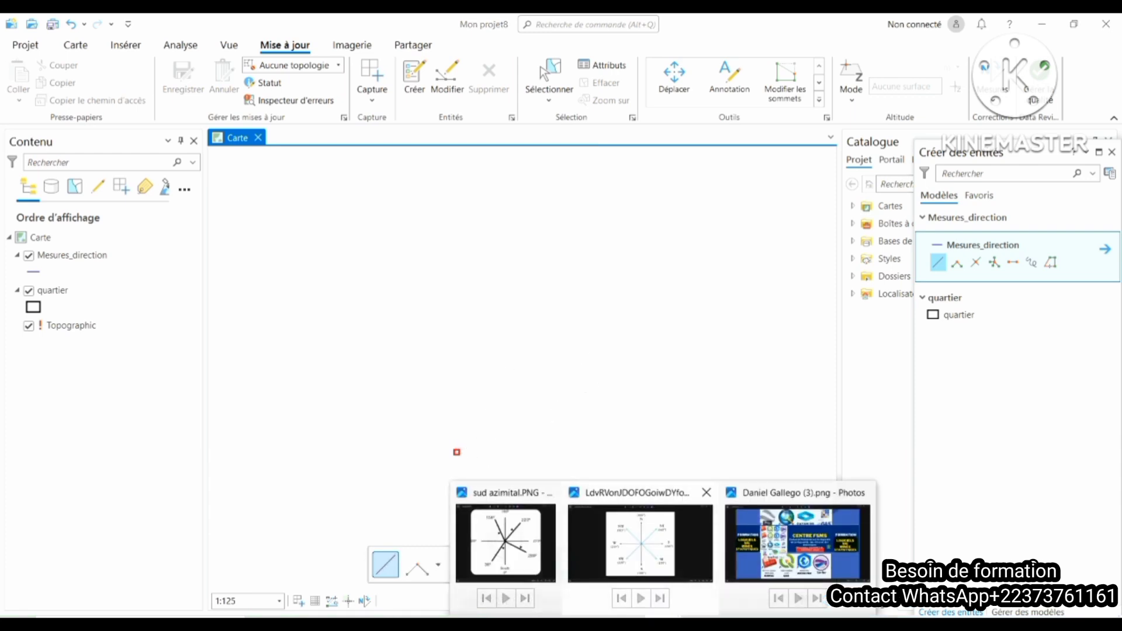
pyautogui.click(640, 544)
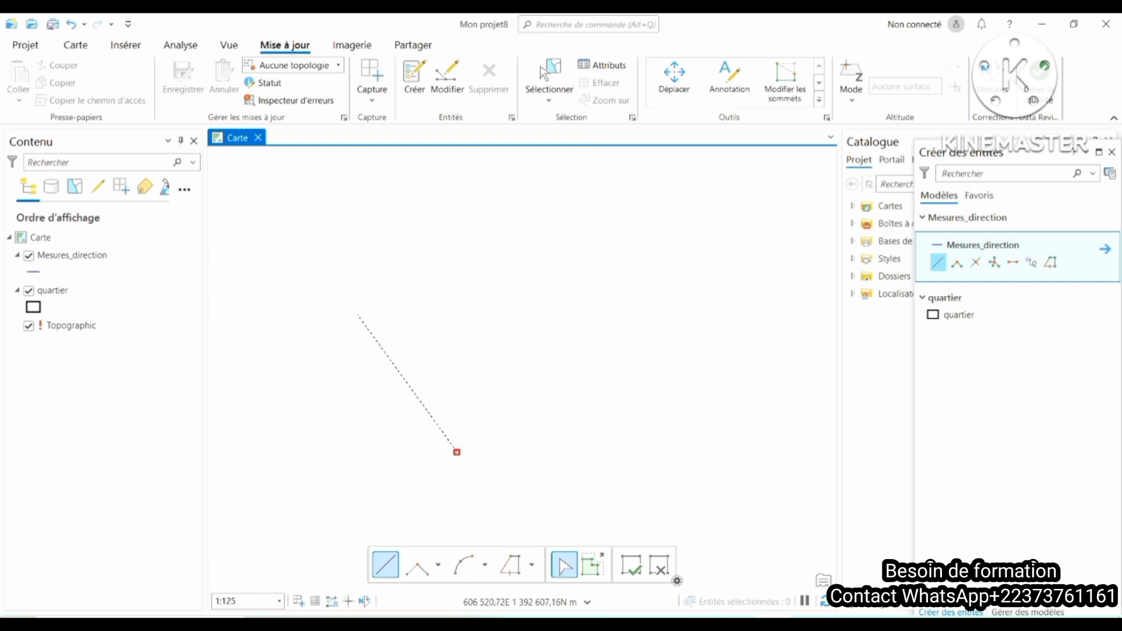
# Back in ArcGIS Pro, set the direction of the line being drawn to 45-00-00.
pyautogui.rightClick(358, 243)
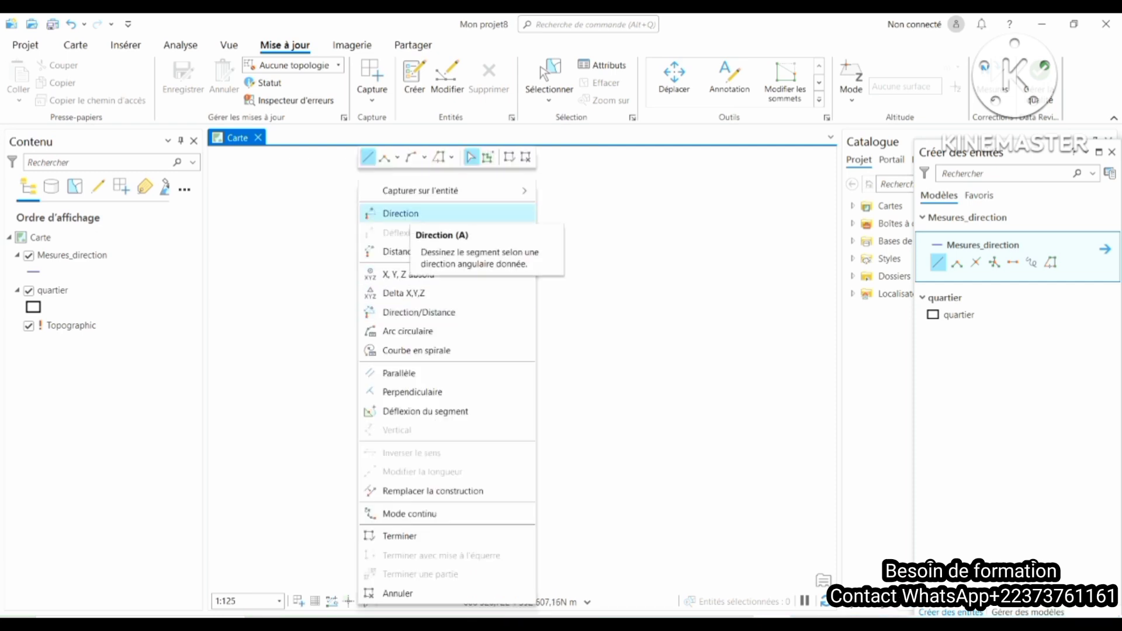
pyautogui.click(400, 213)
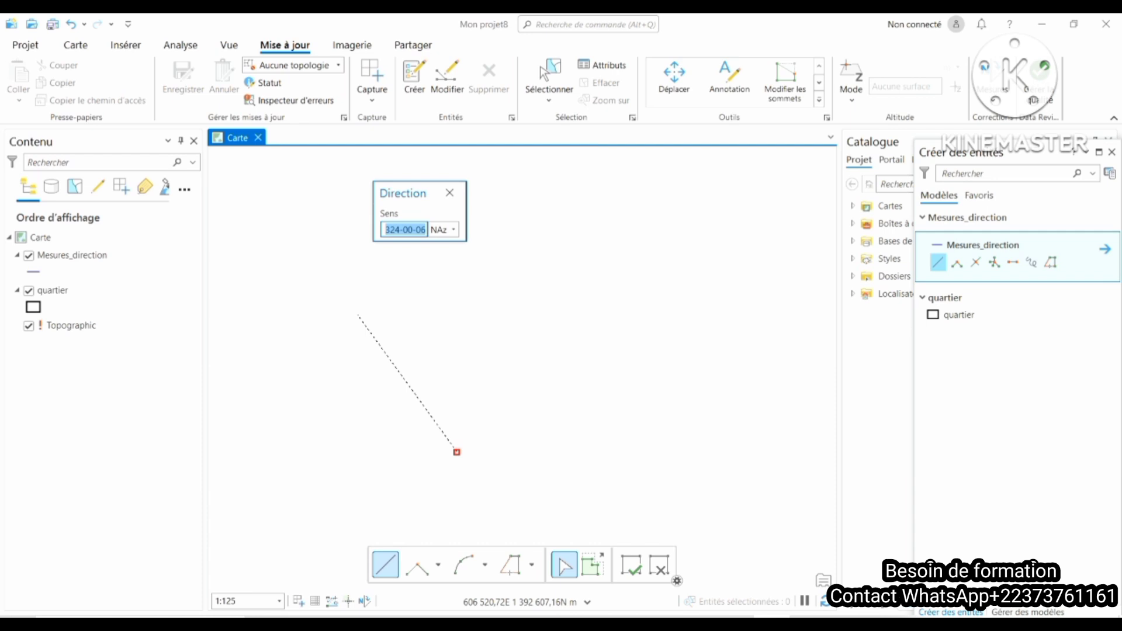
pyautogui.click(398, 230)
pyautogui.press('BackSpace')
pyautogui.press('BackSpace')
pyautogui.press('BackSpace')
pyautogui.write('45')
pyautogui.press('BackSpace')
pyautogui.write('0')
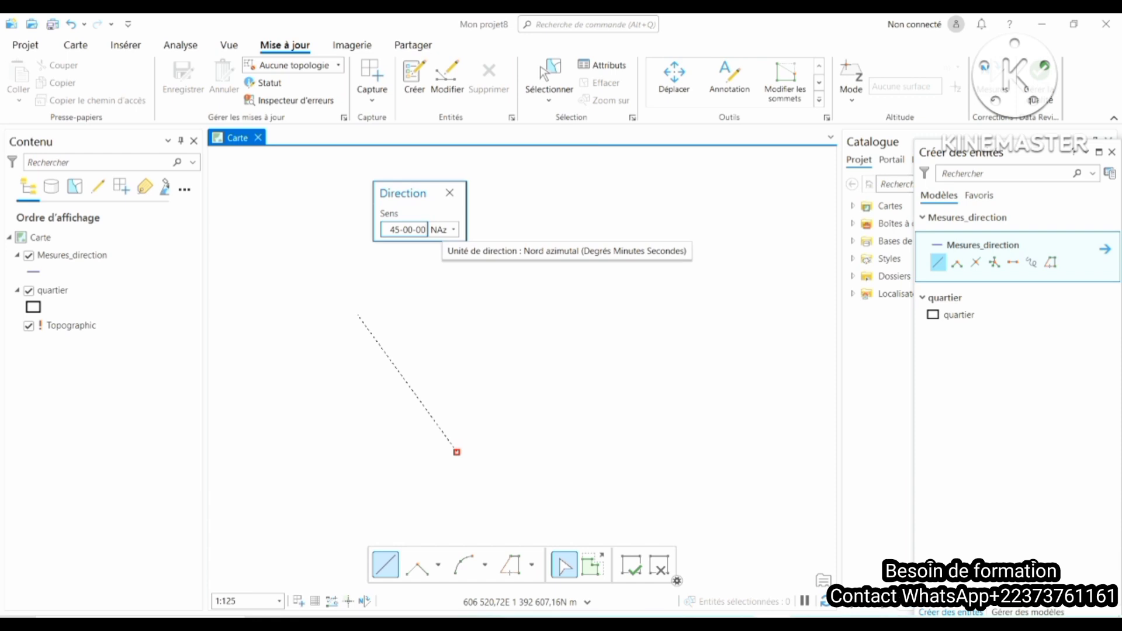
# Keep NAz as the direction unit, apply the direction and finish the line toward the northeast.
pyautogui.click(453, 229)
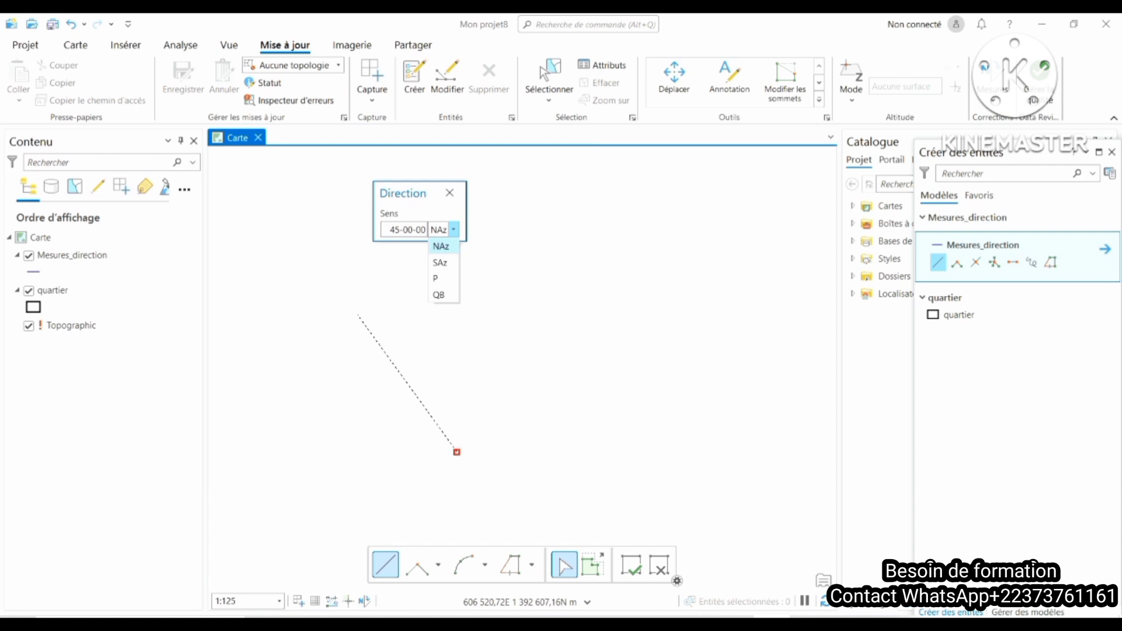
pyautogui.press('Return')
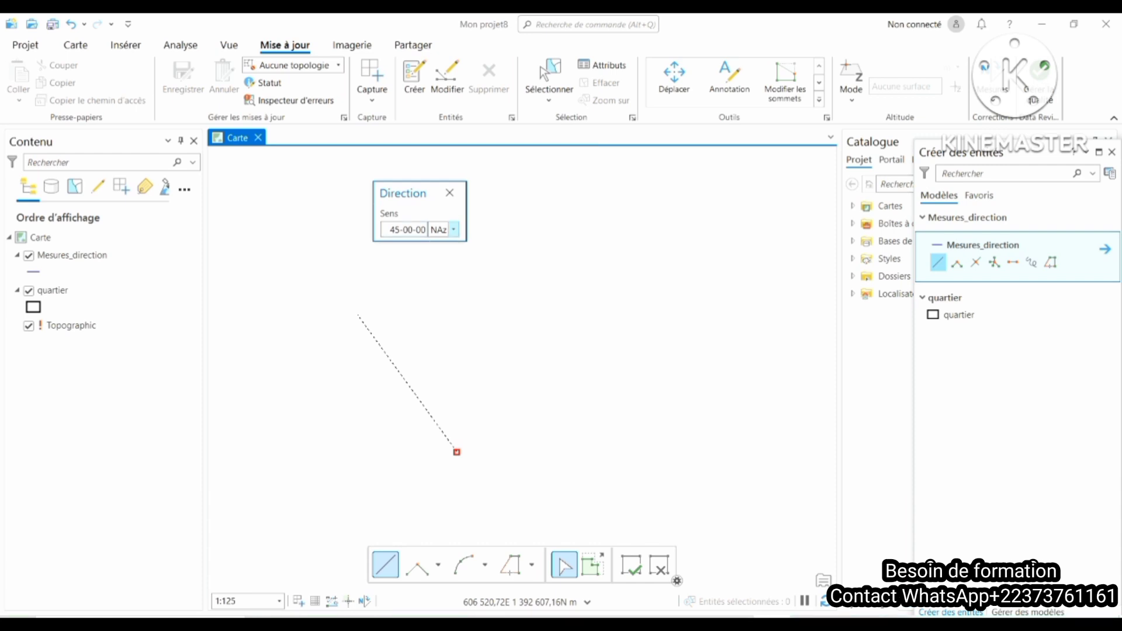
pyautogui.hotkey('shift', 'Tab')
pyautogui.press('End')
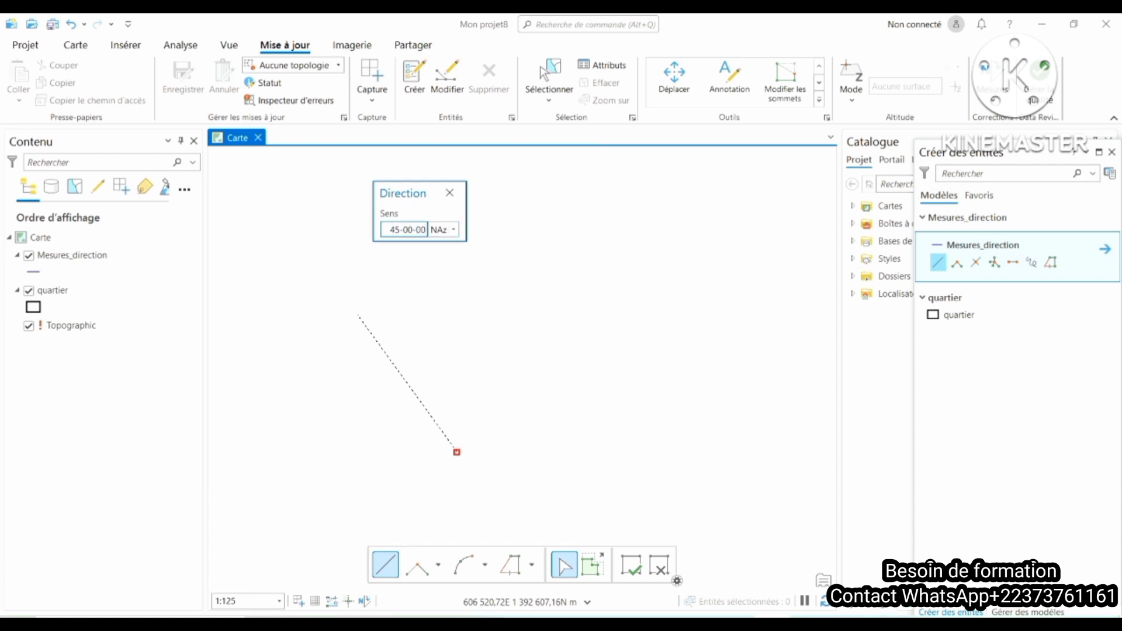
pyautogui.press('Return')
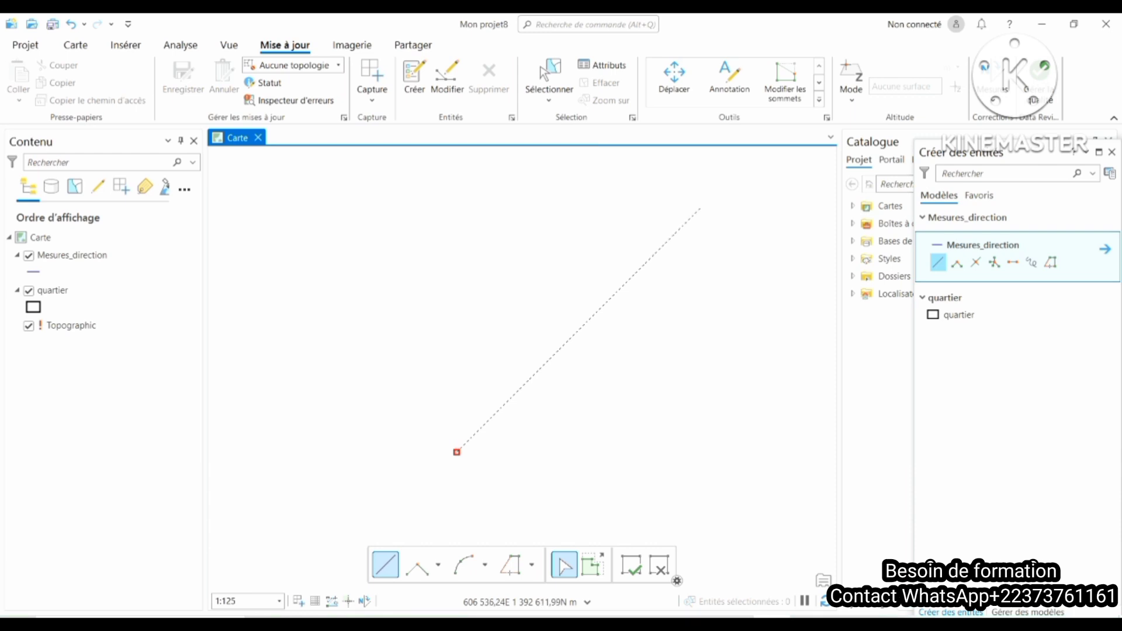
pyautogui.doubleClick(701, 208)
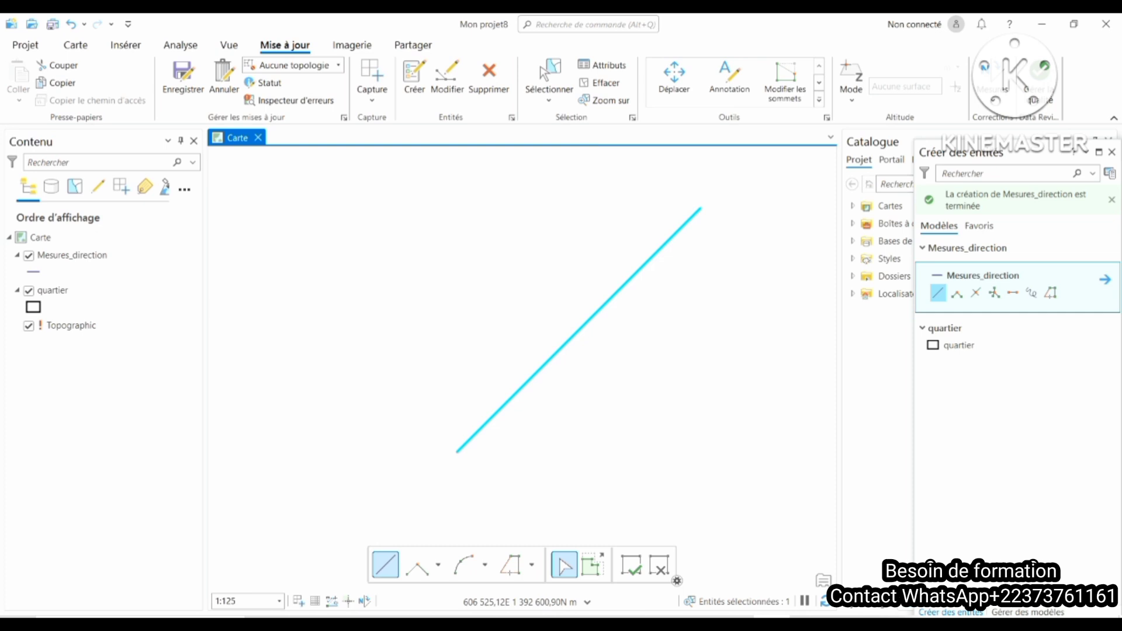
# Draw a second line from the first line's lower end with a direction of 90-30-30 NAz, ending to the east.
pyautogui.click(455, 453)
pyautogui.rightClick(379, 342)
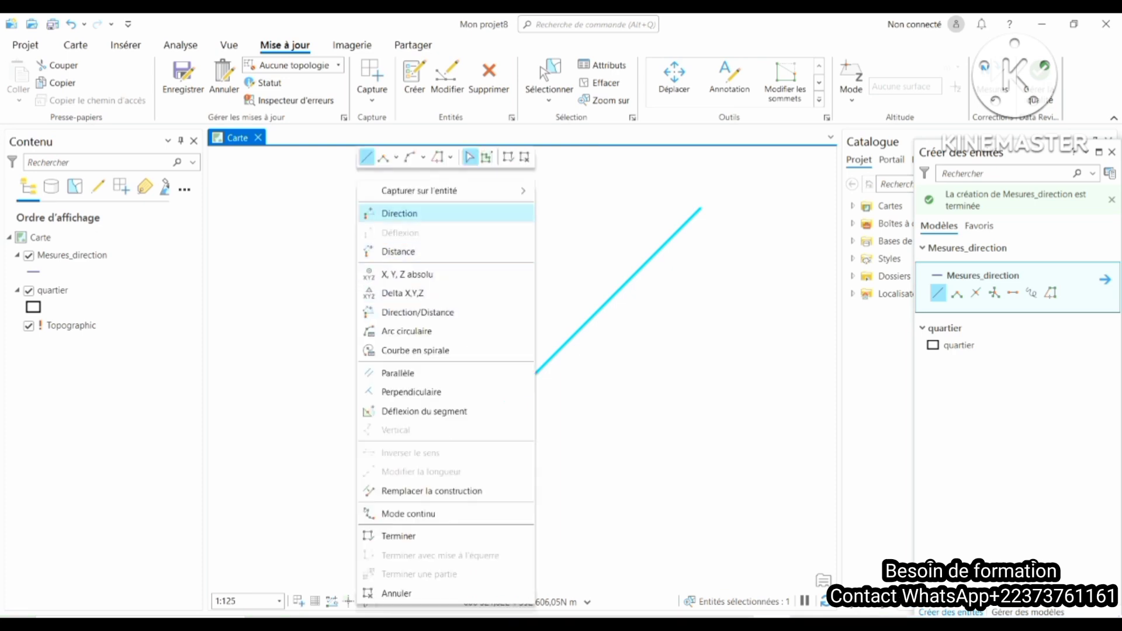
pyautogui.click(399, 214)
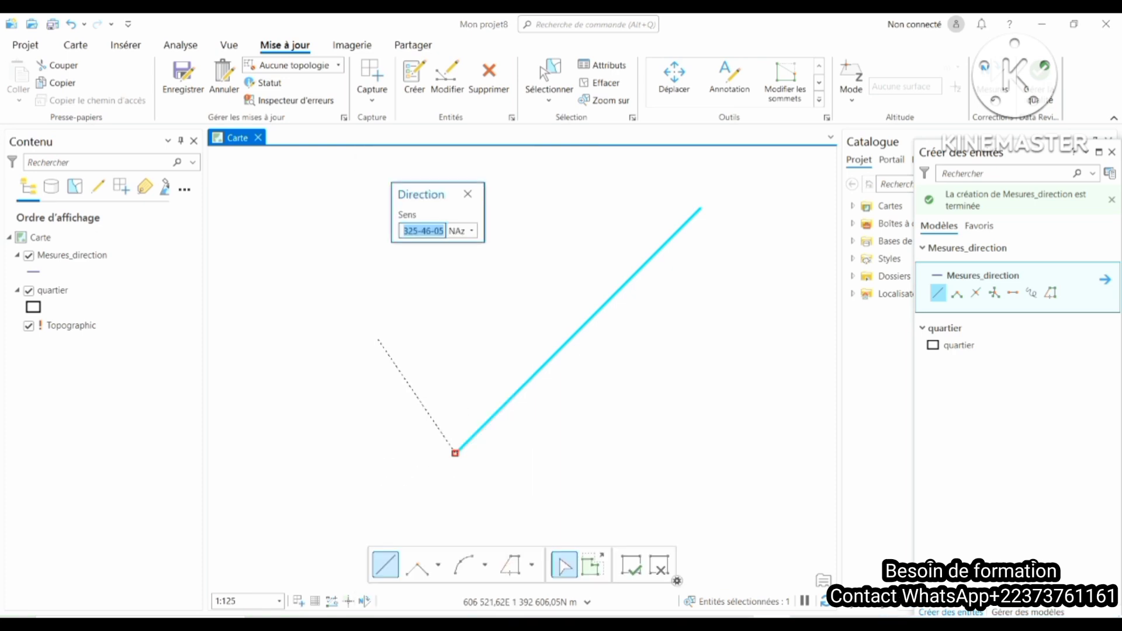
pyautogui.press('BackSpace')
pyautogui.write('90')
pyautogui.press('Delete')
pyautogui.press('Delete')
pyautogui.press('Delete')
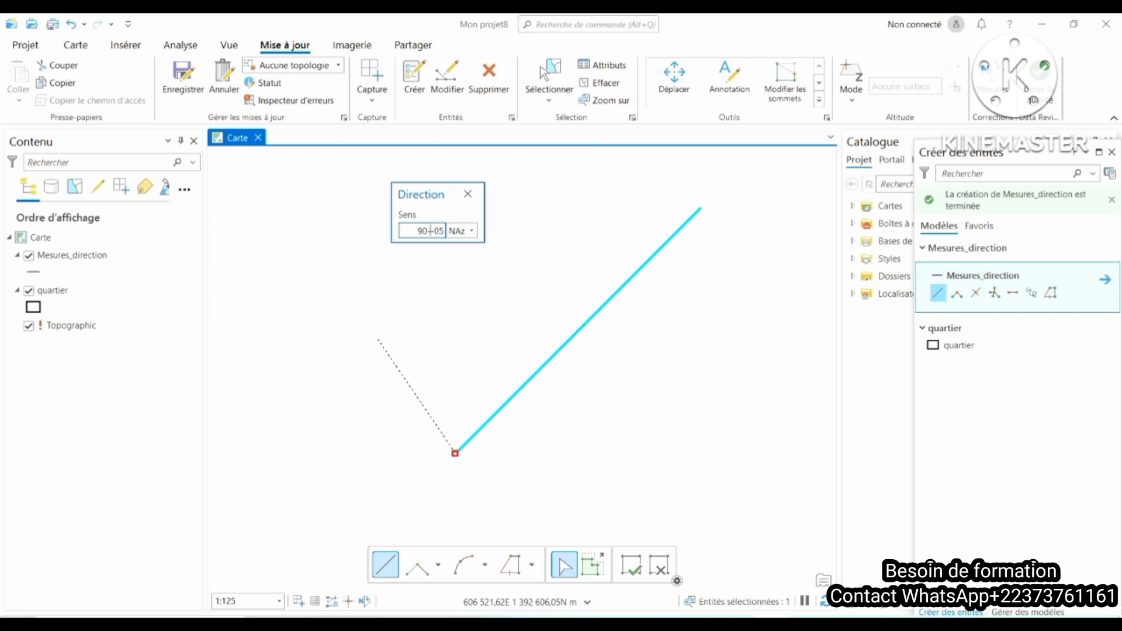
pyautogui.write('30')
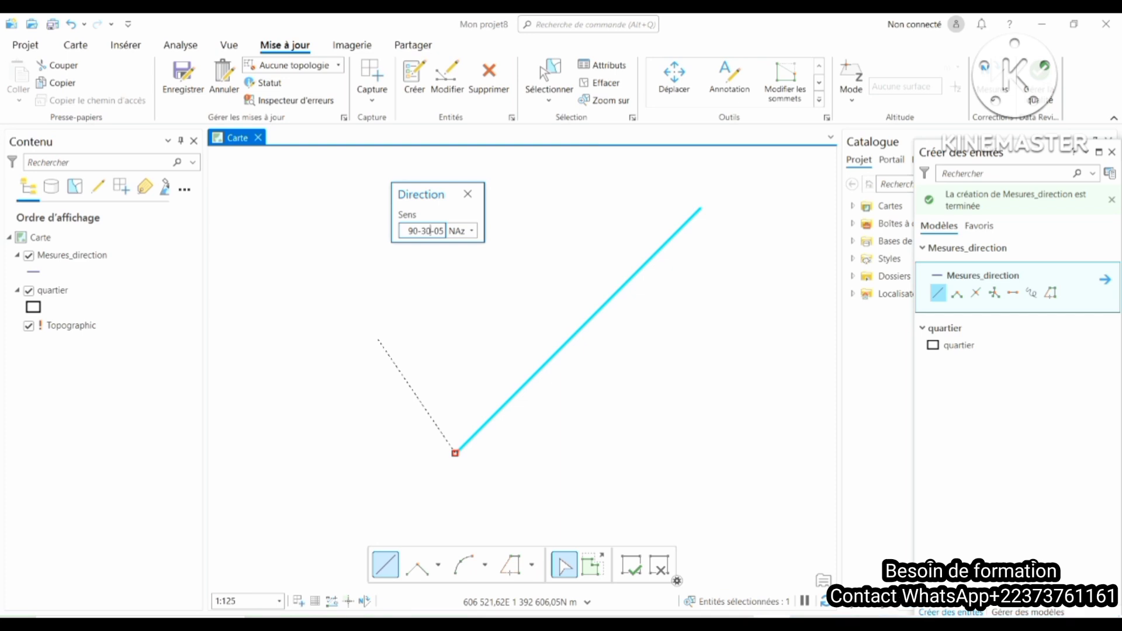
pyautogui.press('Delete')
pyautogui.press('Delete')
pyautogui.press('Delete')
pyautogui.write('-30')
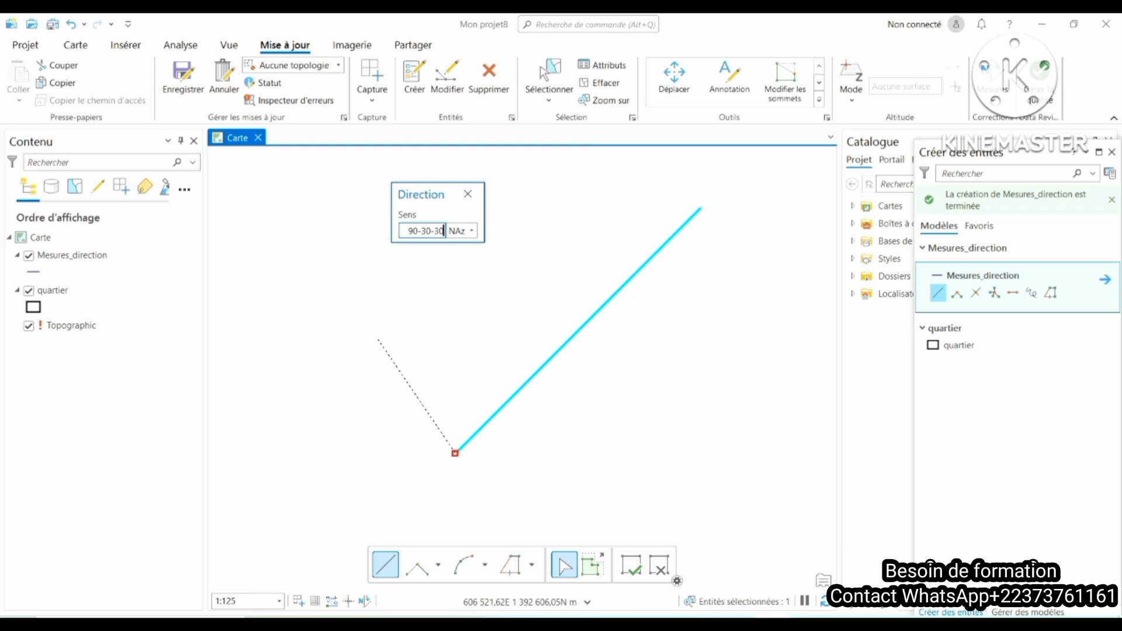
pyautogui.press('Return')
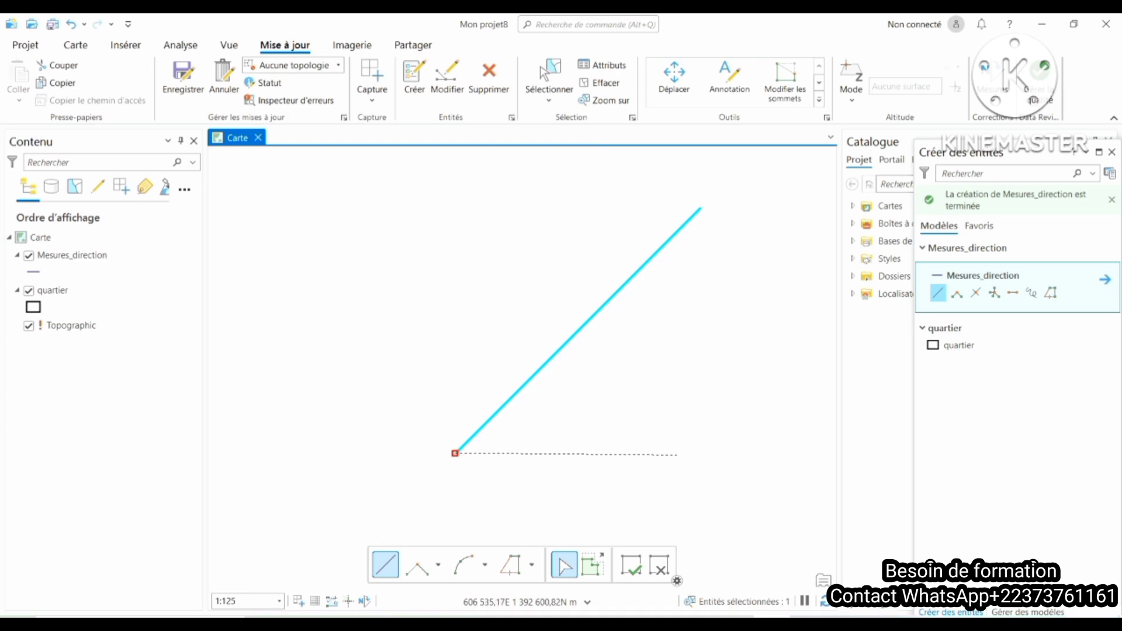
pyautogui.doubleClick(677, 454)
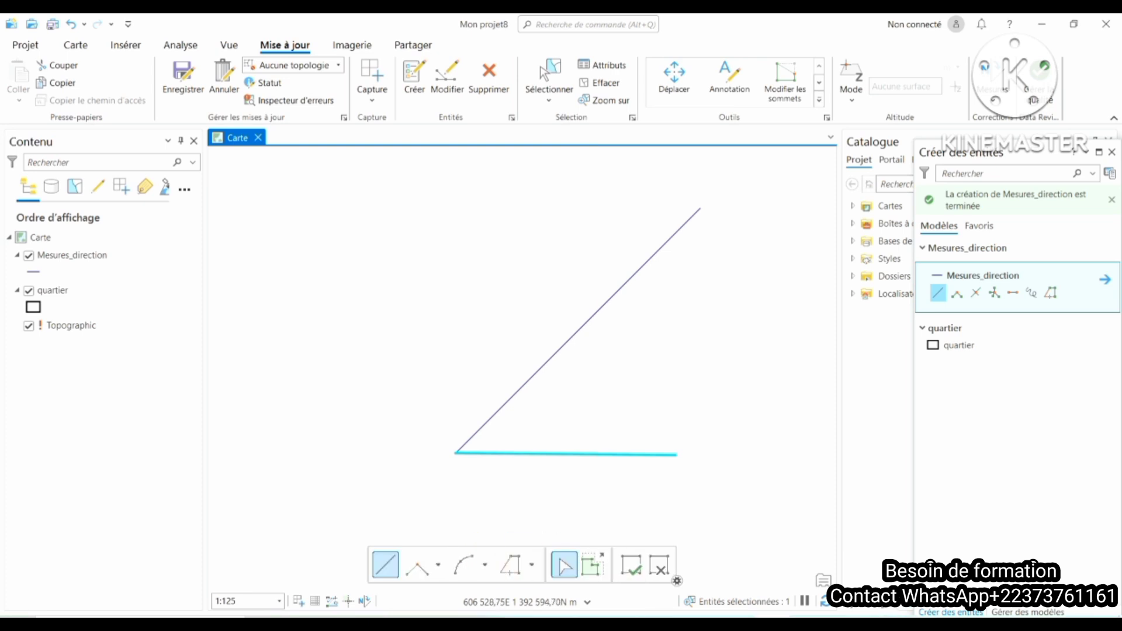
# Switch to Photos to consult the bearings on the compass diagram, and return to ArcGIS Pro.
pyautogui.moveTo(664, 624)
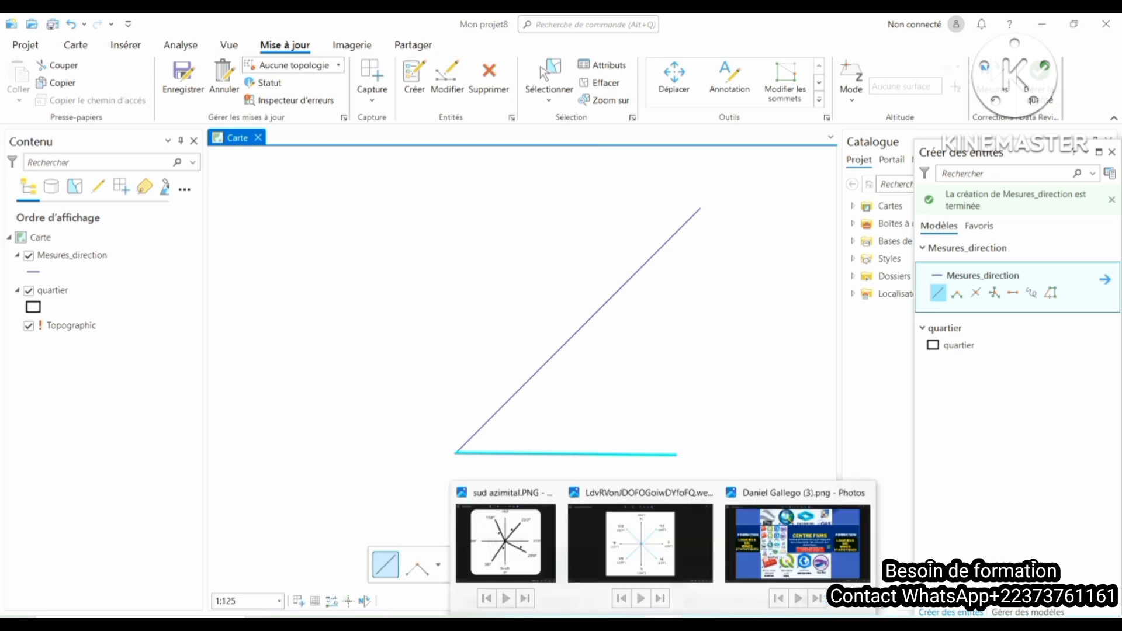
pyautogui.click(640, 543)
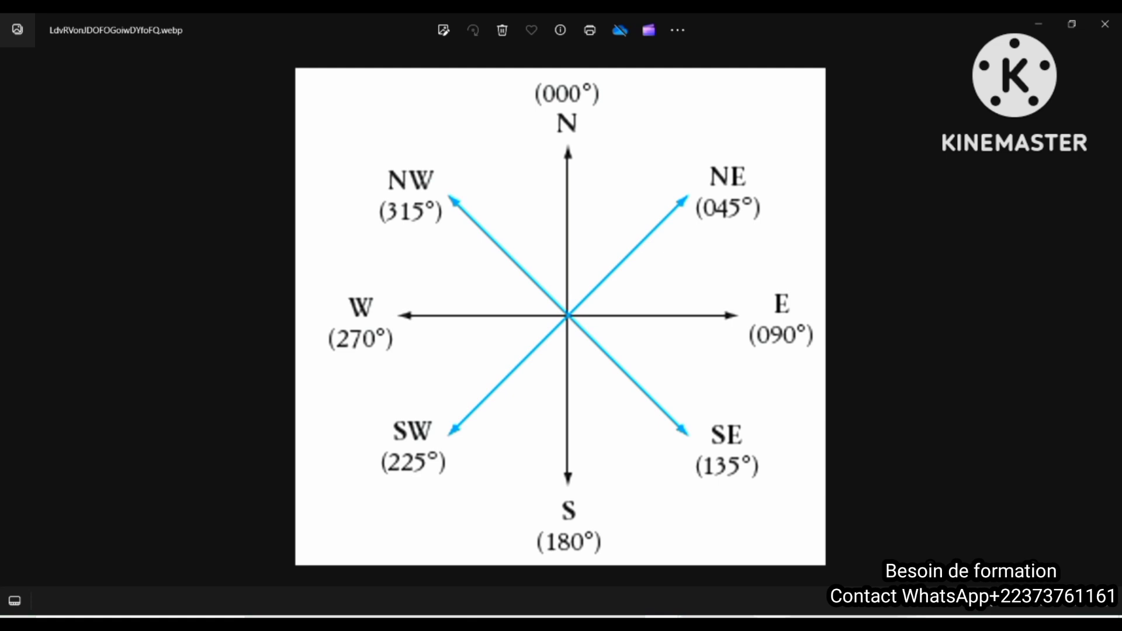
pyautogui.hotkey('alt', 'Tab')
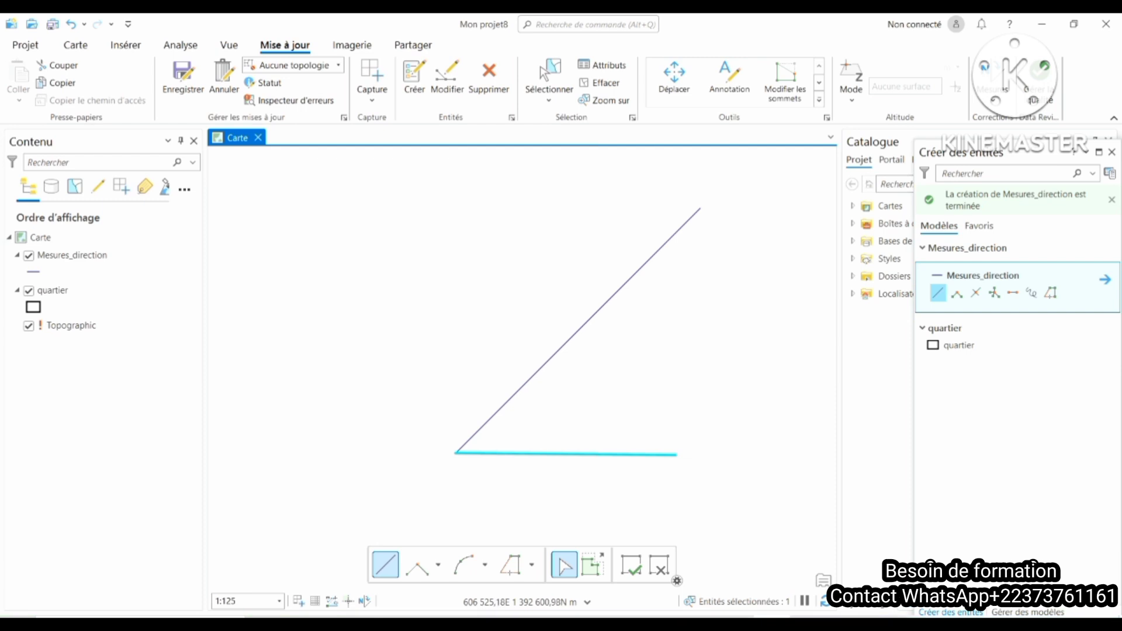
# Draw a third line from the shared vertex toward the northwest with a direction of about 315° NAz.
pyautogui.click(456, 452)
pyautogui.rightClick(281, 237)
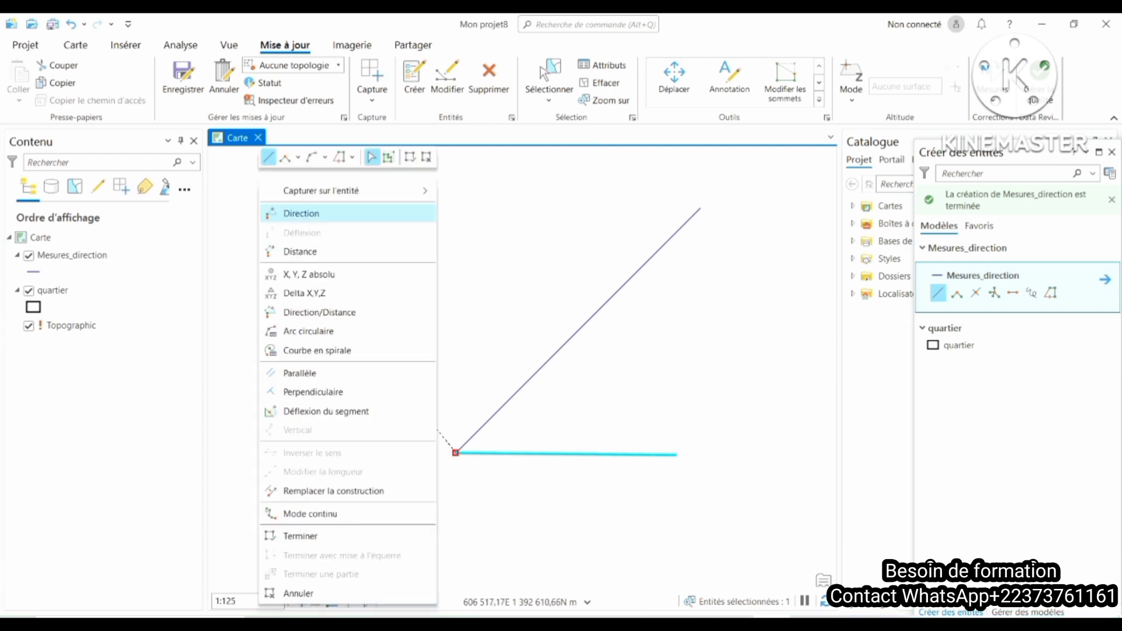
pyautogui.click(301, 213)
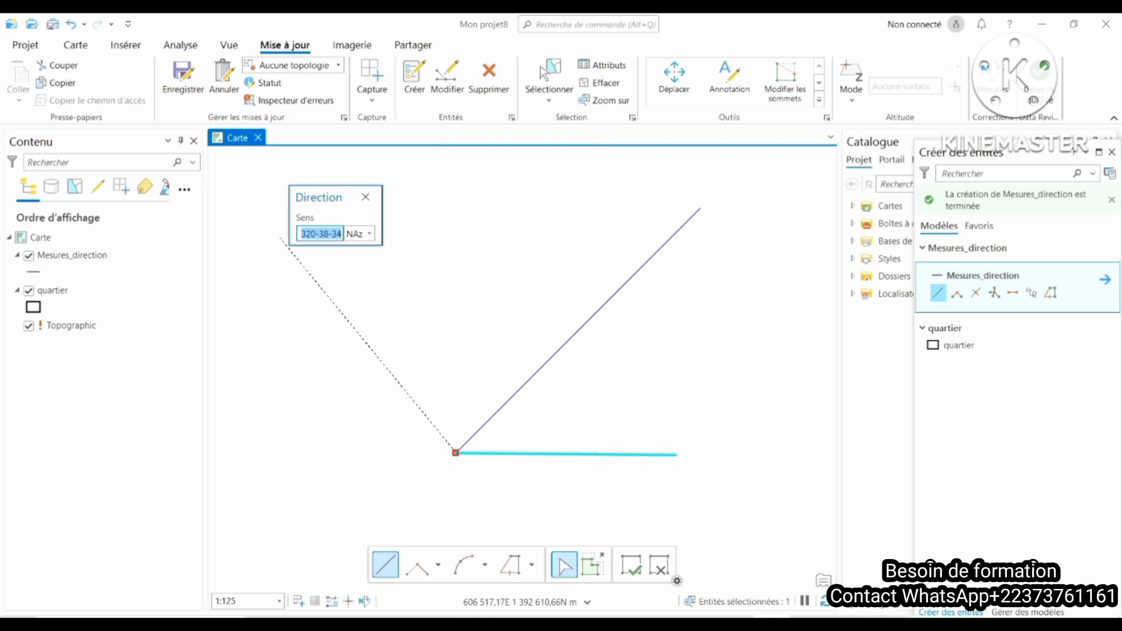
pyautogui.click(304, 234)
pyautogui.moveTo(316, 234); pyautogui.dragTo(306, 233)
pyautogui.write('15')
pyautogui.click(328, 233)
pyautogui.press('BackSpace')
pyautogui.press('BackSpace')
pyautogui.write('50')
pyautogui.press('BackSpace')
pyautogui.write('0')
pyautogui.press('Return')
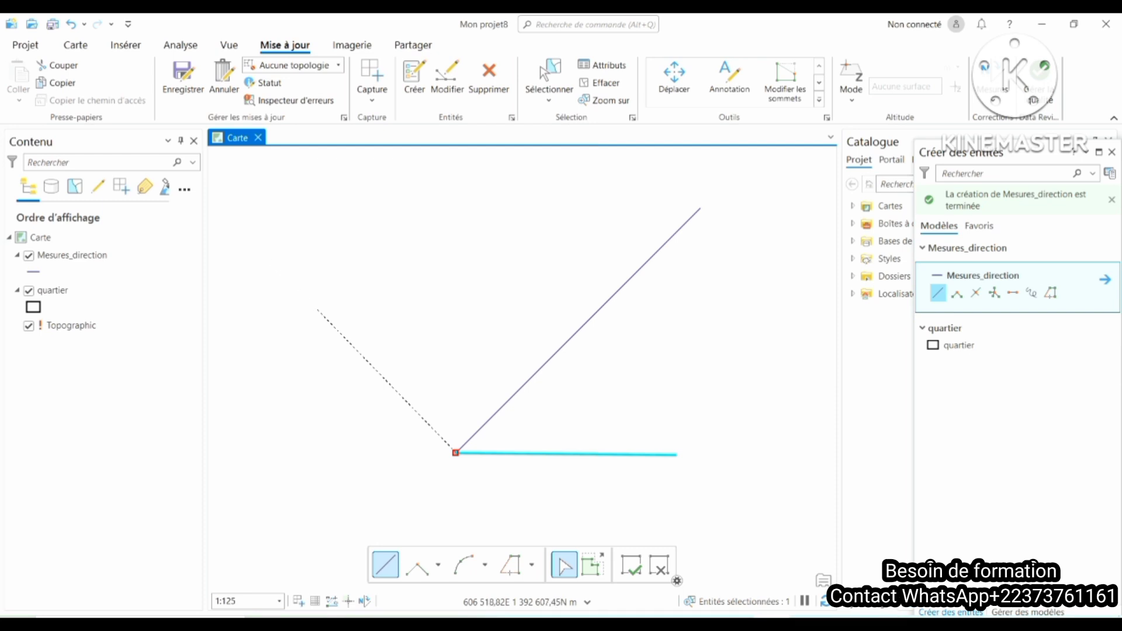
pyautogui.doubleClick(330, 322)
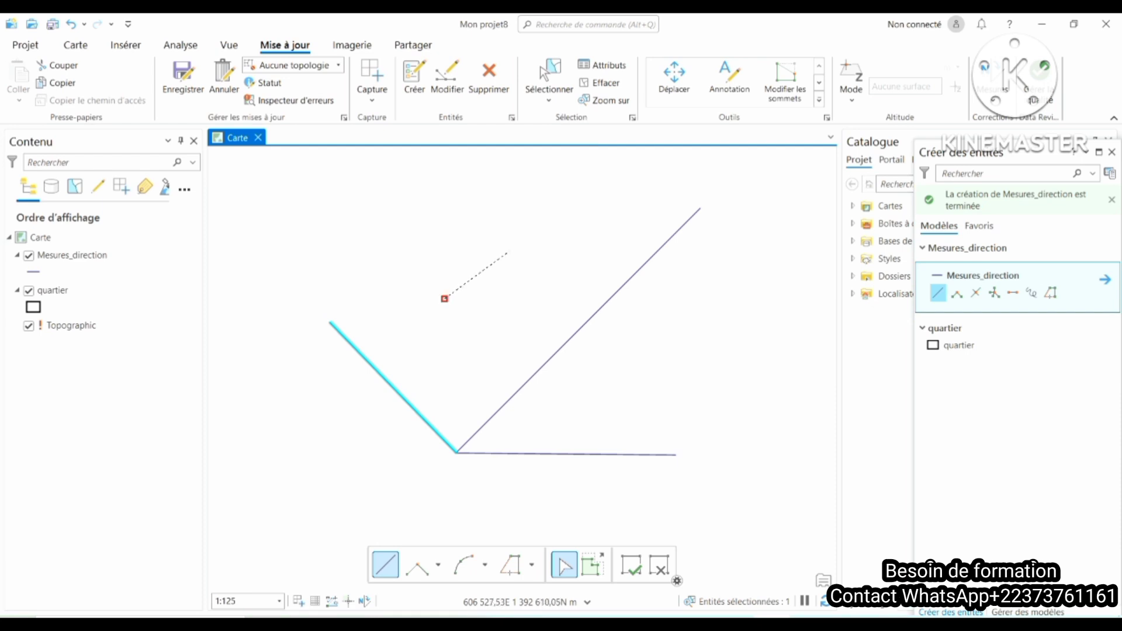
# Open the direction constraint for the new line started above the shared vertex and switch its unit to SAz.
pyautogui.rightClick(490, 264)
pyautogui.click(533, 214)
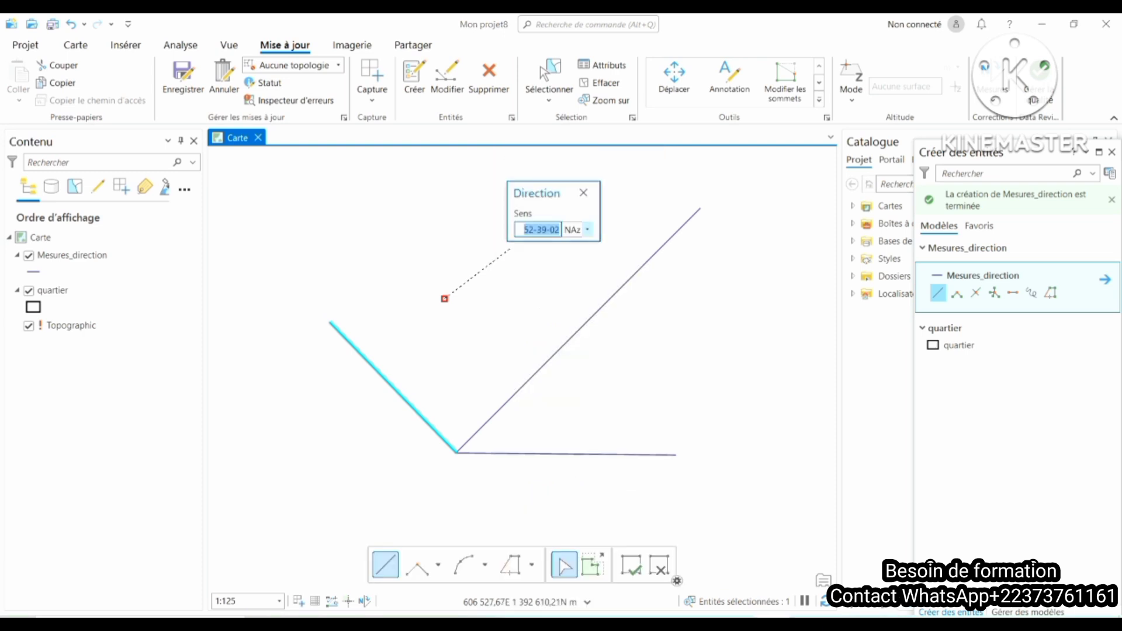
pyautogui.click(588, 230)
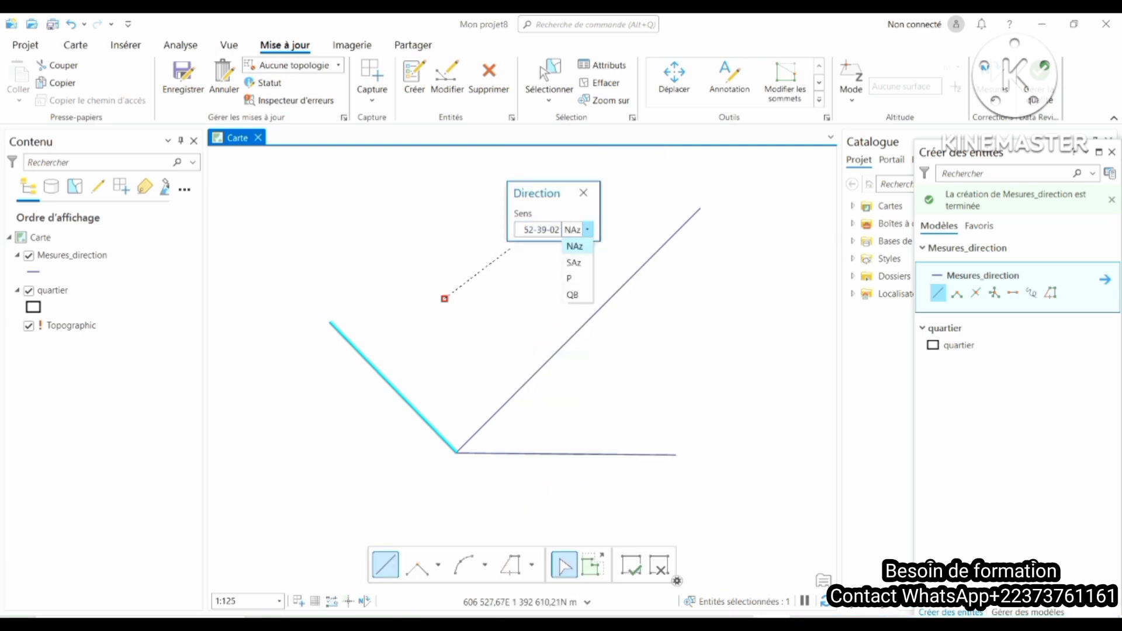
pyautogui.click(573, 263)
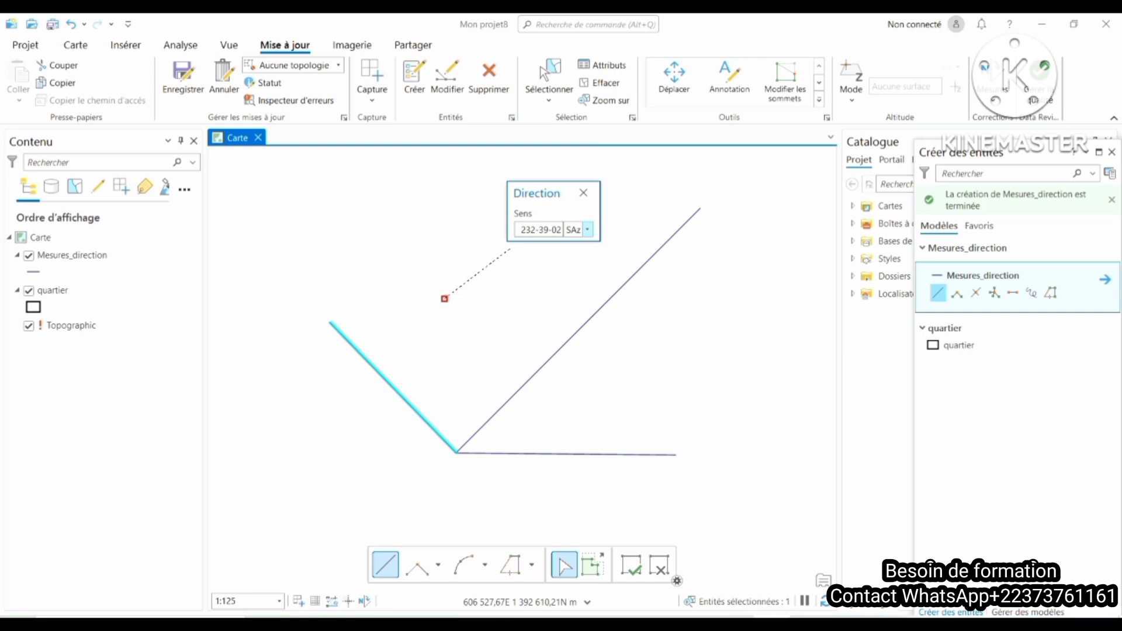
pyautogui.hotkey('shift', 'Tab')
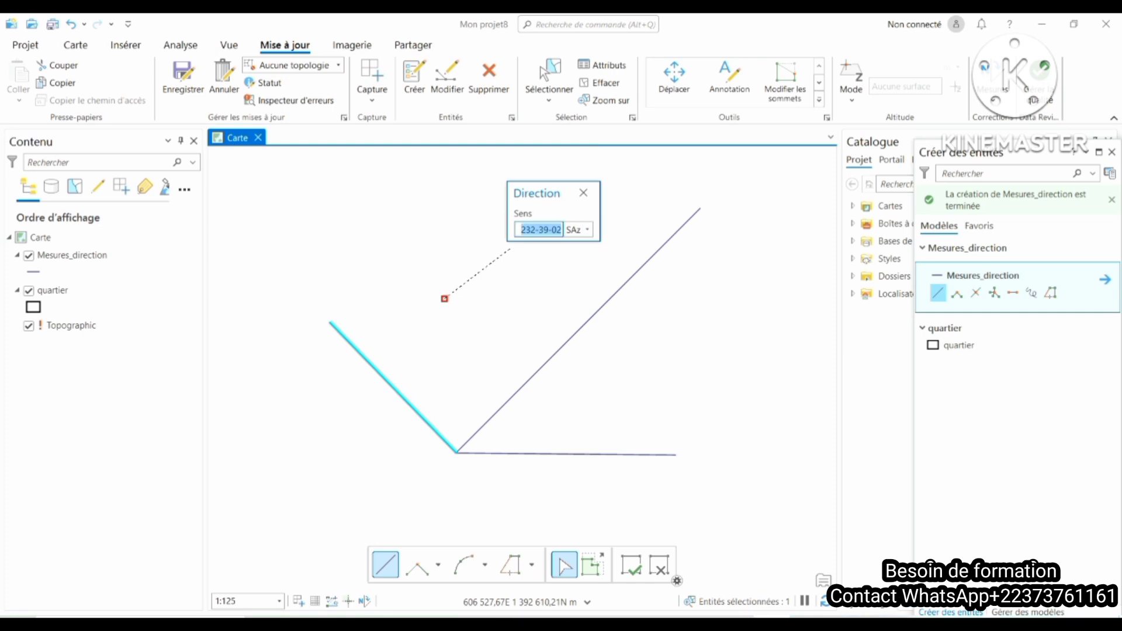
# Set the new line's direction to 45° and finish it toward the southwest, crossing the northwest line.
pyautogui.press('Home')
pyautogui.hotkey('shift', 'Right')
pyautogui.hotkey('shift', 'Right')
pyautogui.hotkey('shift', 'Right')
pyautogui.write('45')
pyautogui.press('Right')
pyautogui.hotkey('shift', 'Right')
pyautogui.hotkey('shift', 'Right')
pyautogui.press('Delete')
pyautogui.write('0')
pyautogui.press('BackSpace')
pyautogui.write('0')
pyautogui.press('Escape')
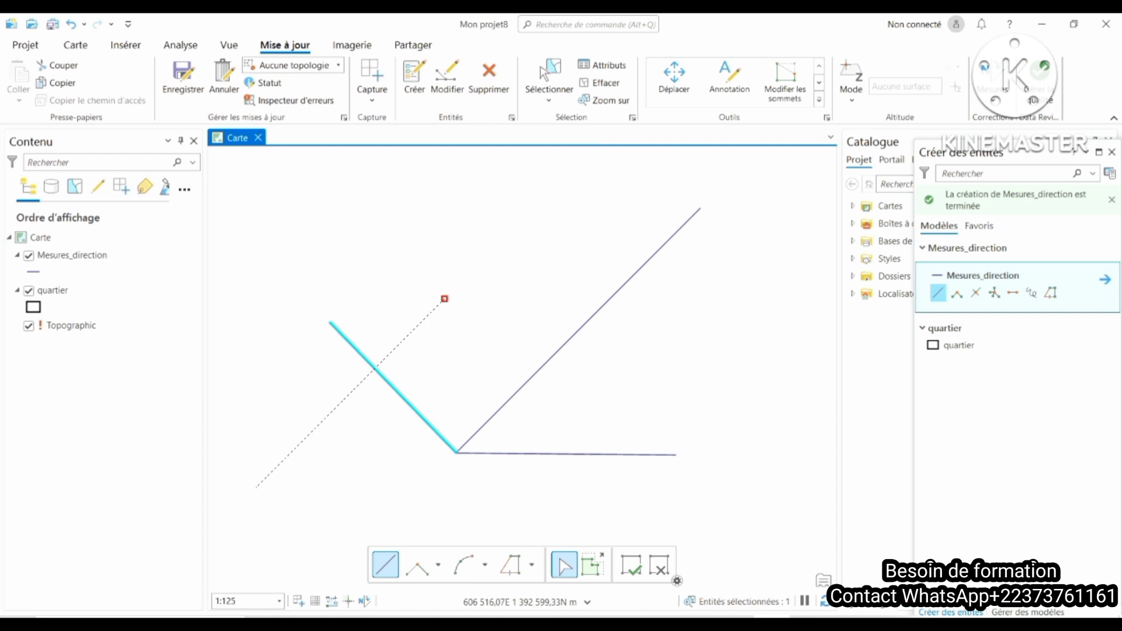
pyautogui.doubleClick(255, 487)
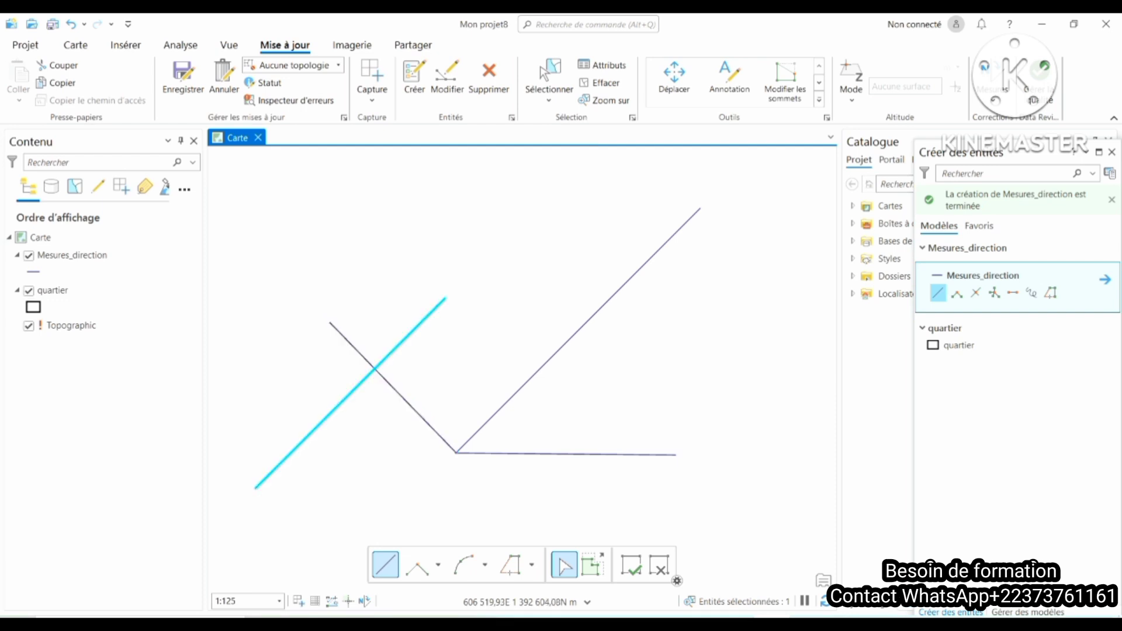